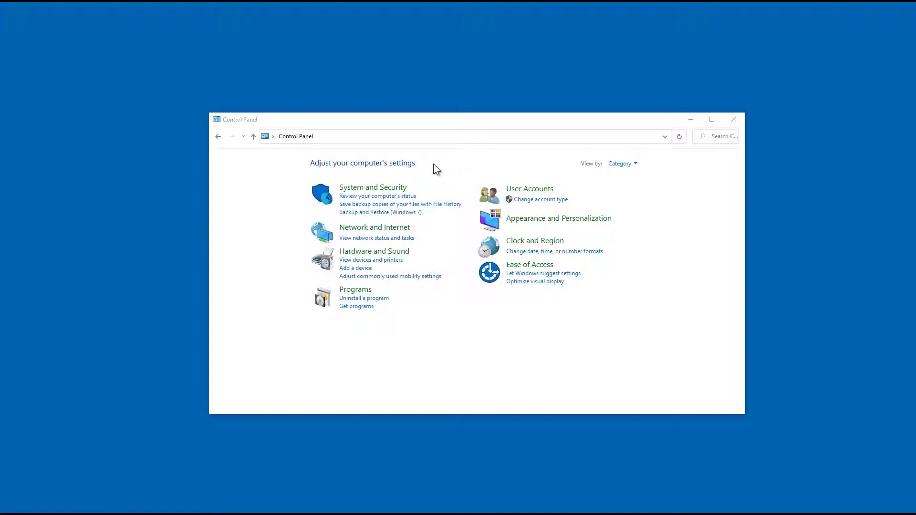
Go to System and Security, then the Windows Defender Firewall page
click(400, 186)
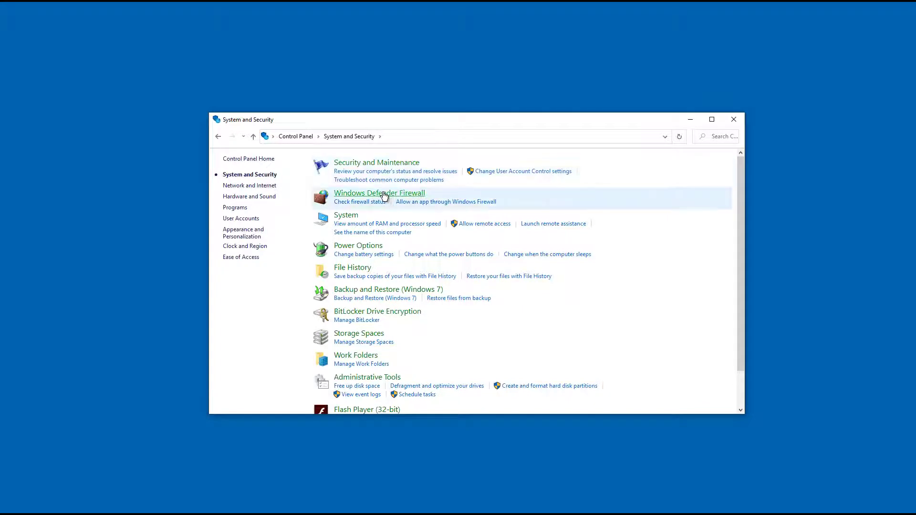
click(384, 196)
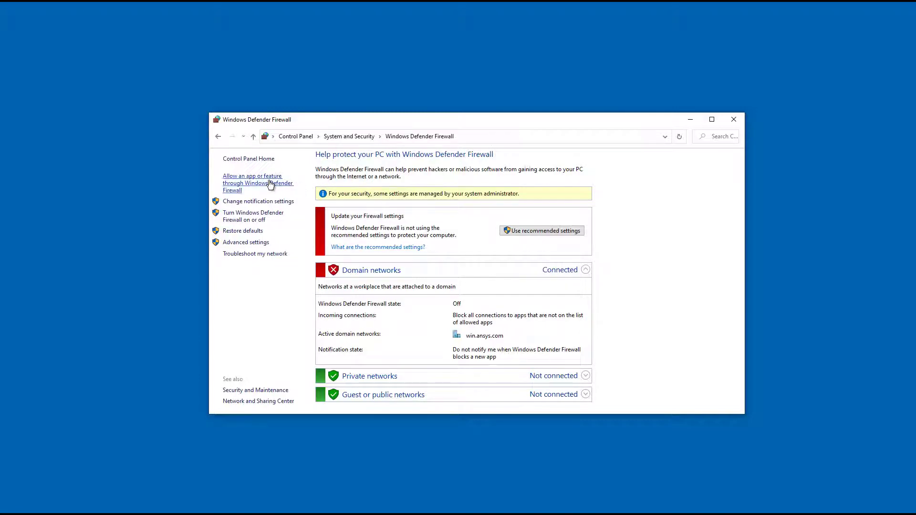
Unlock the allowed apps list and begin adding another app exception
click(284, 187)
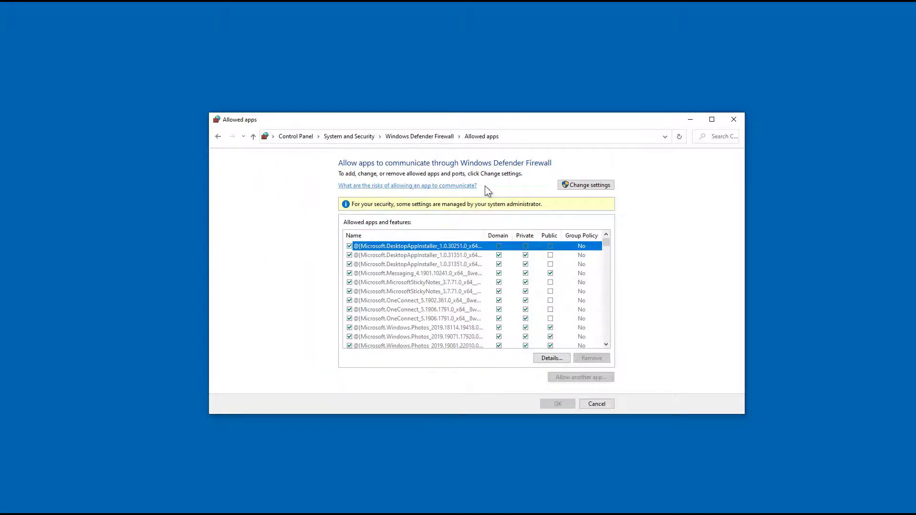
click(565, 186)
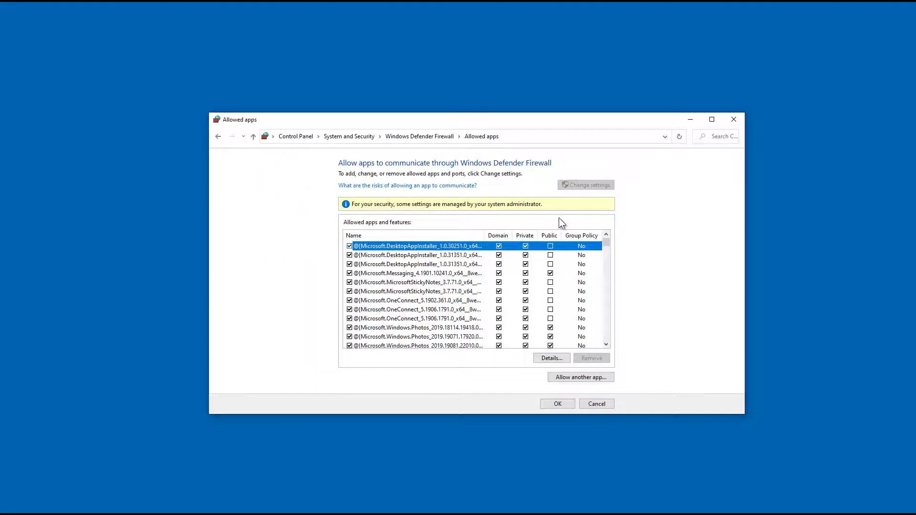
click(574, 378)
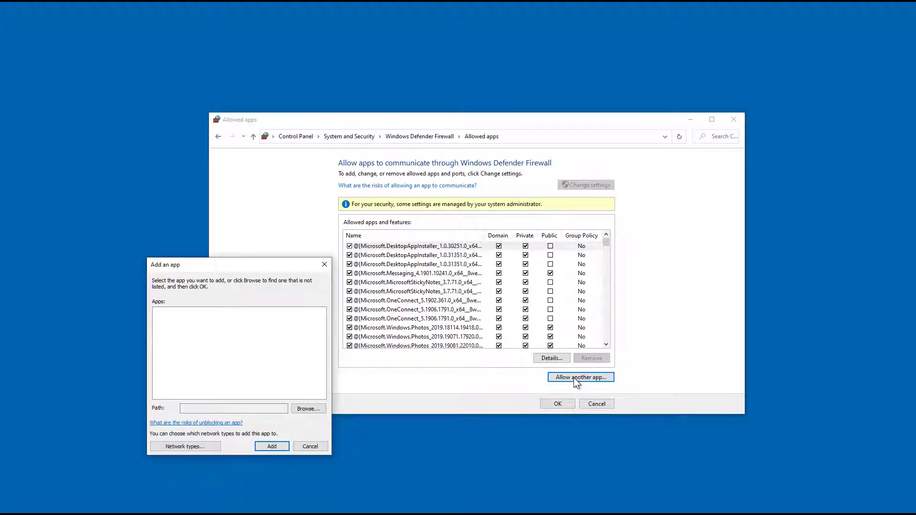
Browse to lmgrd.exe in the ANSYS Licensing winx64 folder as the app to add
click(307, 408)
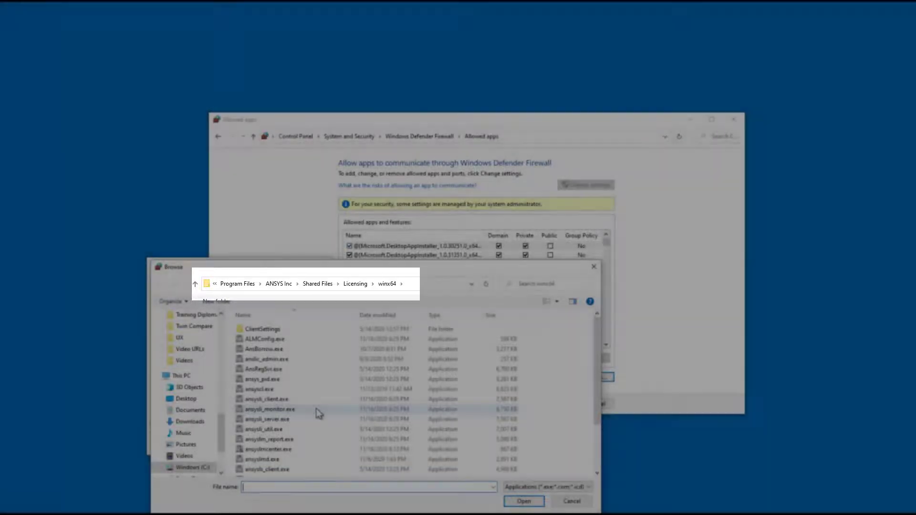
scroll(317, 412, down, 3)
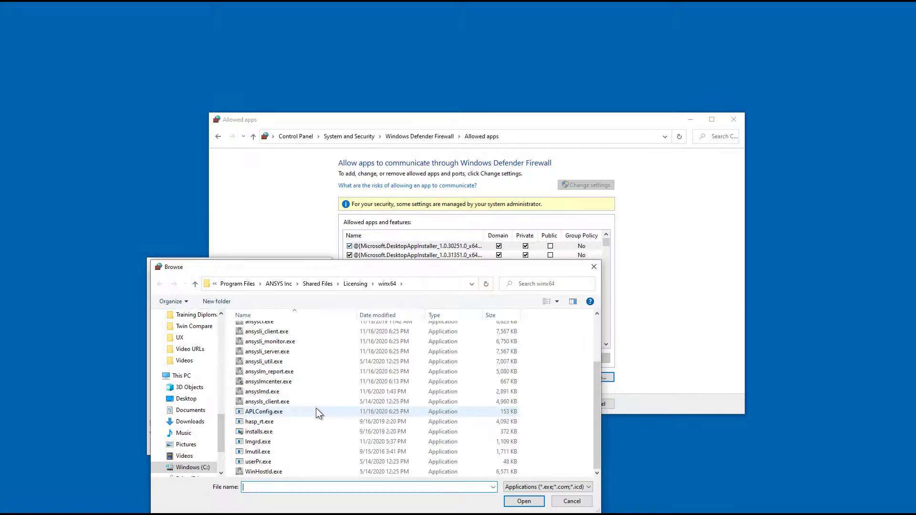
click(258, 442)
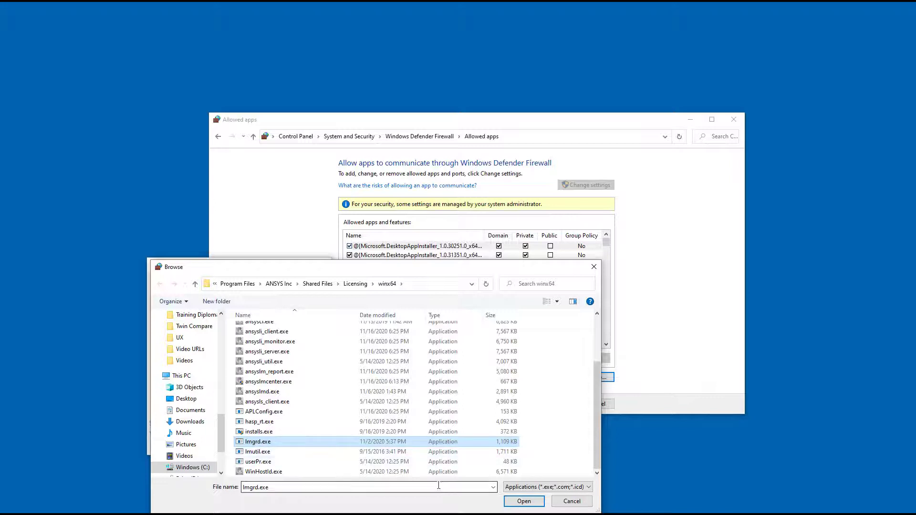
click(519, 503)
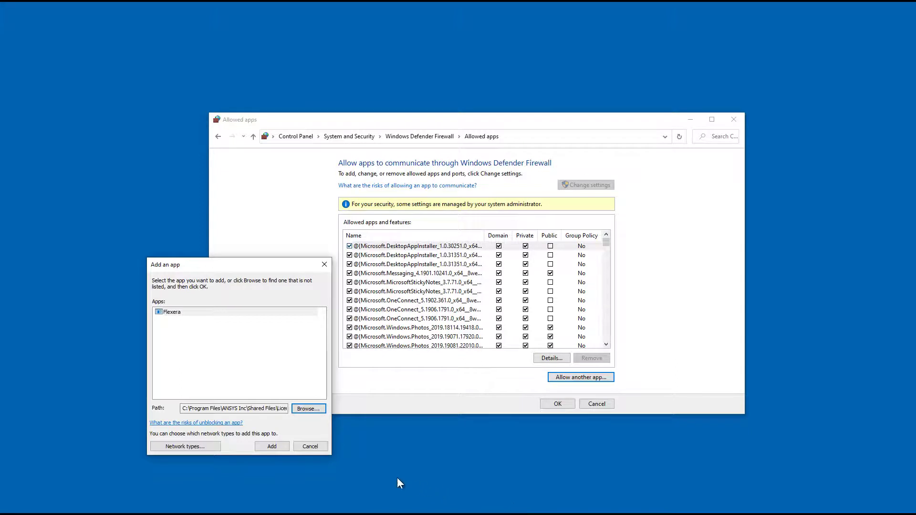
Add Flexera (lmgrd.exe) to the firewall's allowed apps list
click(270, 447)
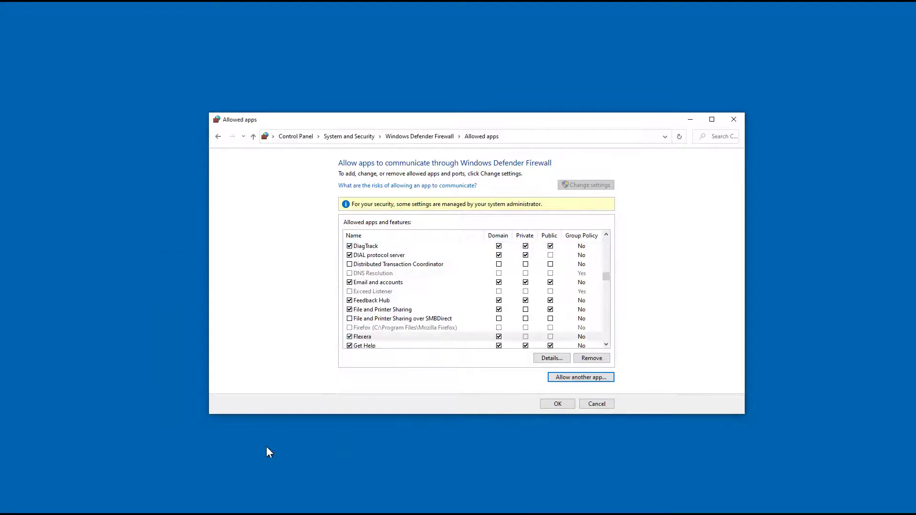